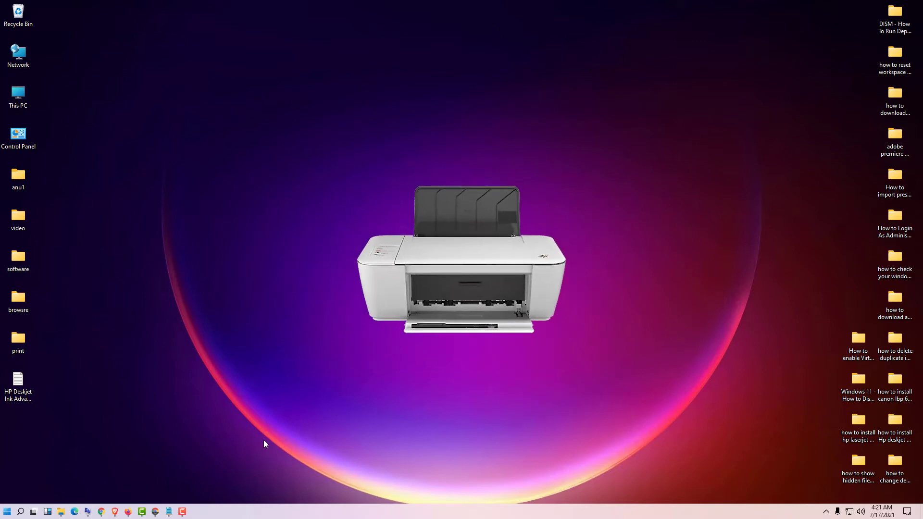
Select the 64-bit MEGA download link in the HP Deskjet Ink Advantage 1515 driver notes
mouse_move(168, 512)
left_click(245, 469)
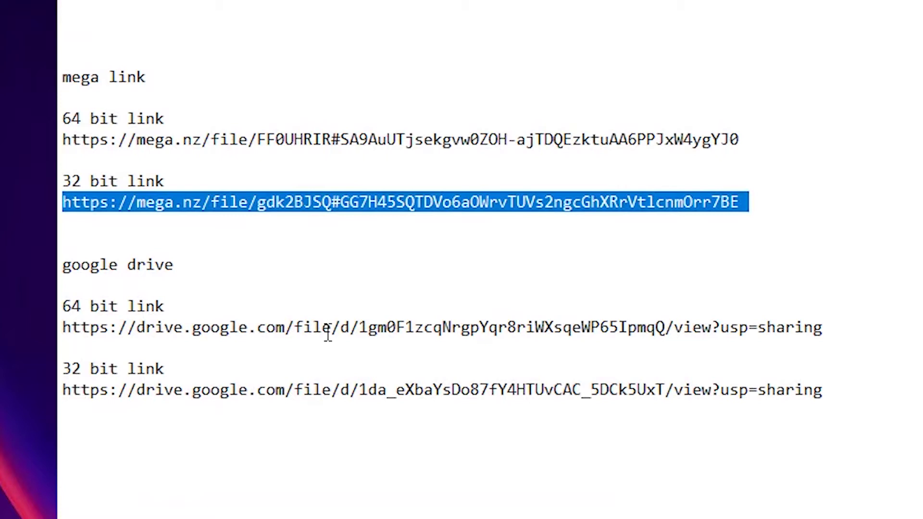
double_click(99, 78)
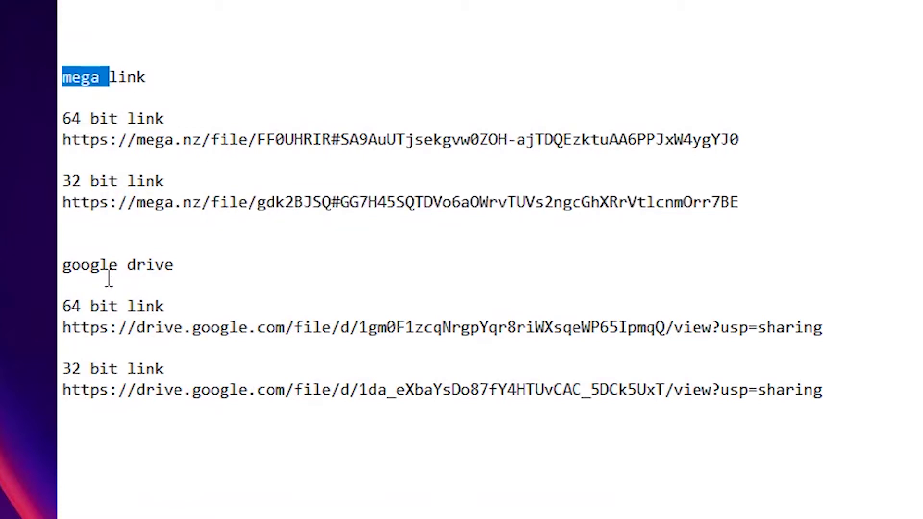
double_click(102, 264)
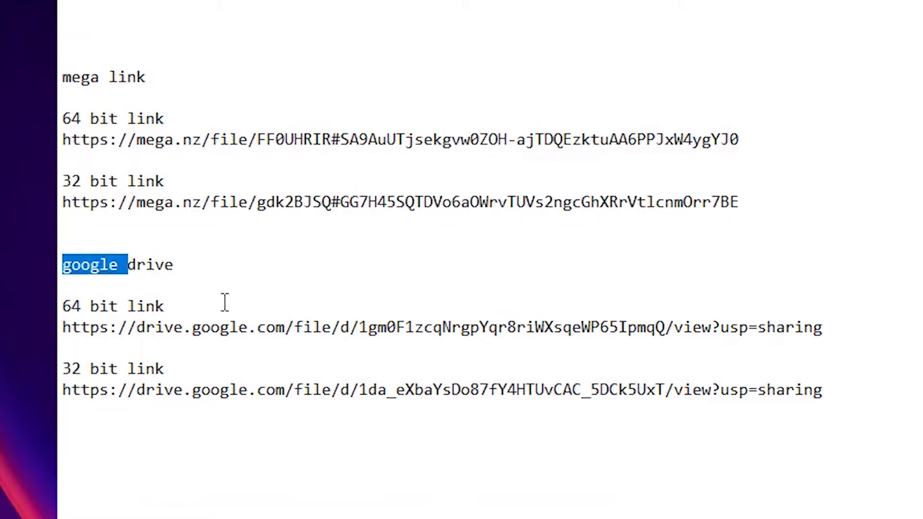
double_click(132, 137)
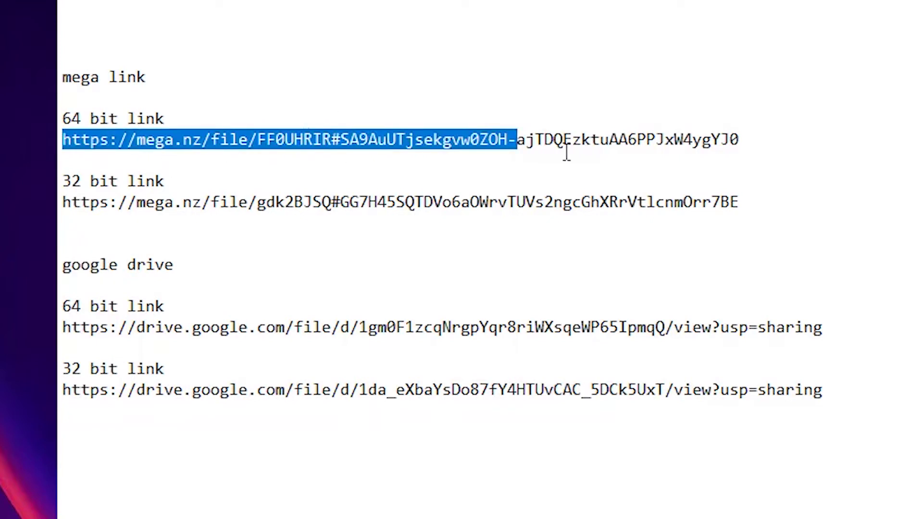
left_click(129, 202)
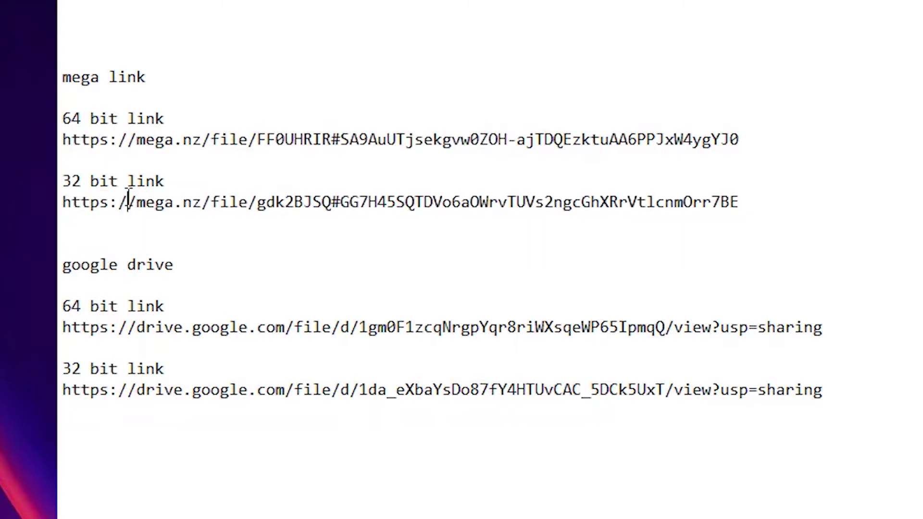
triple_click(129, 200)
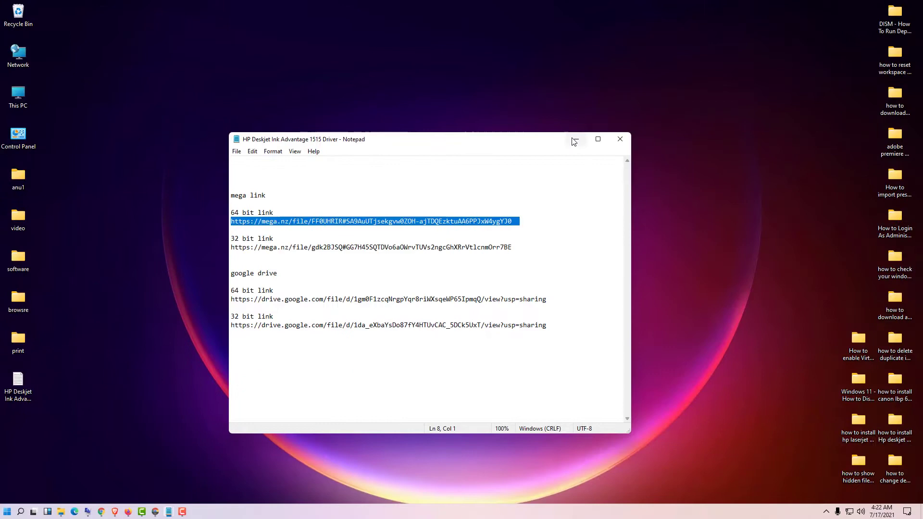
Paste the MEGA link into Chrome and download the HP Deskjet 1515 driver archive
left_click(575, 139)
left_click(155, 512)
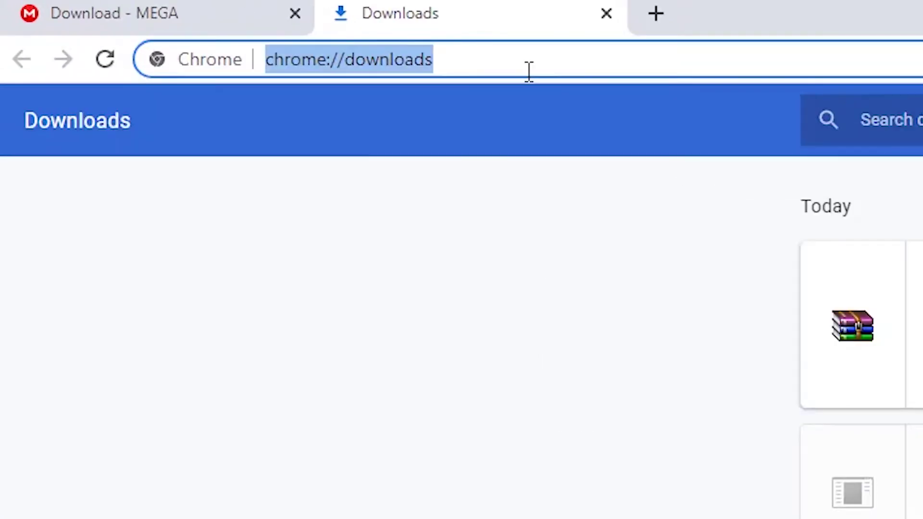
key("ctrl+v")
key("Return")
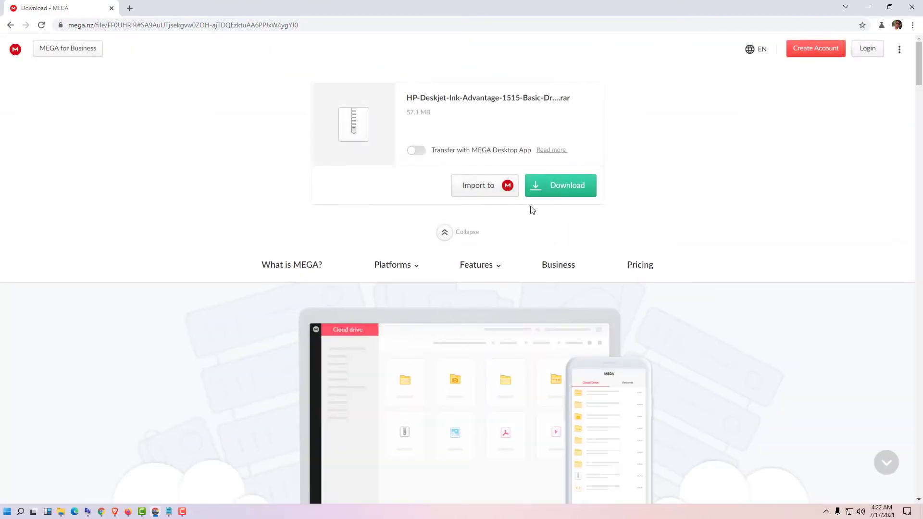
left_click(563, 190)
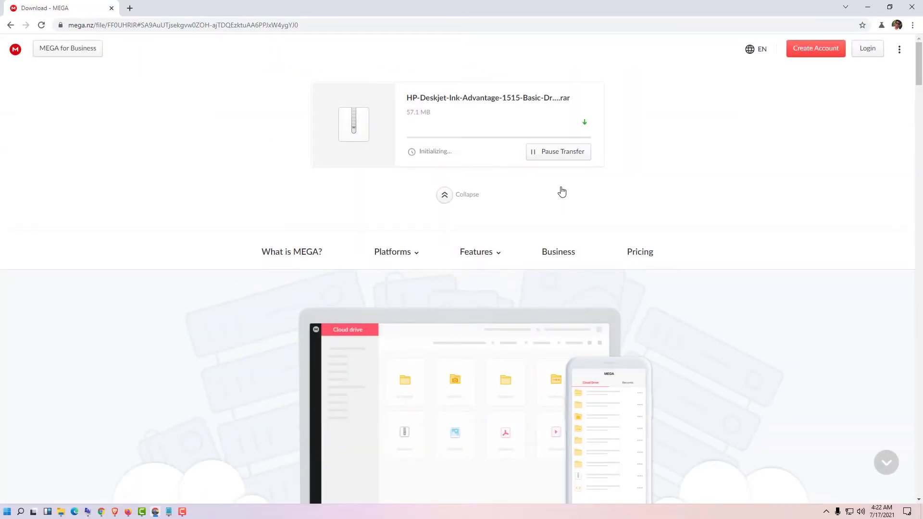
Move the downloaded driver .rar from the Downloads folder onto the desktop
left_click(886, 491)
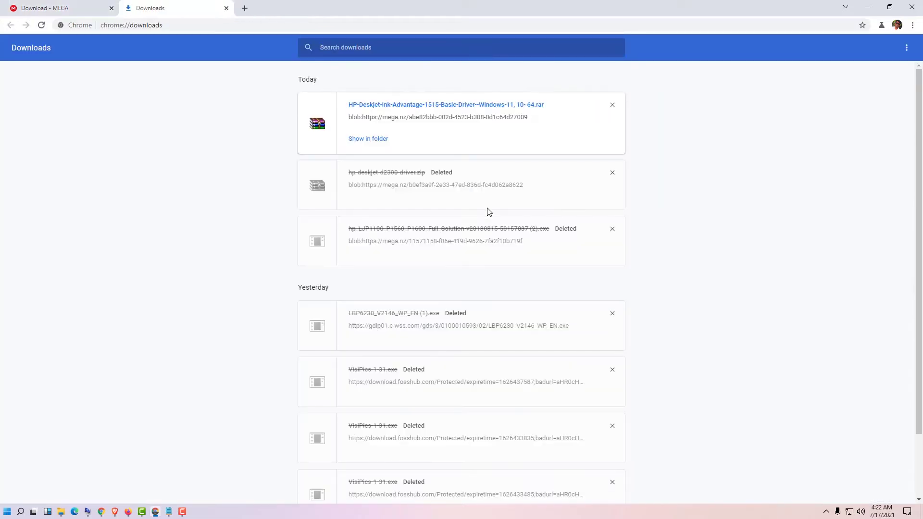
left_click(367, 138)
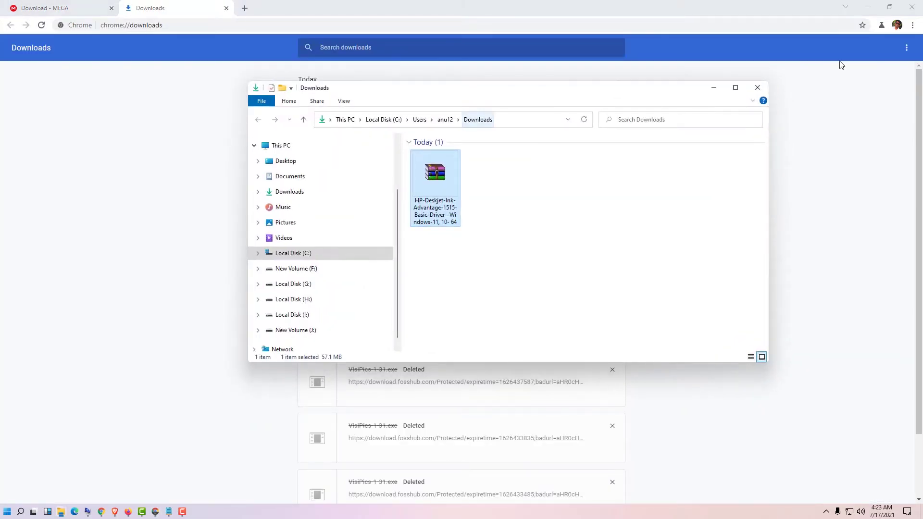
left_click(845, 8)
left_click_drag(435, 191, 200, 184)
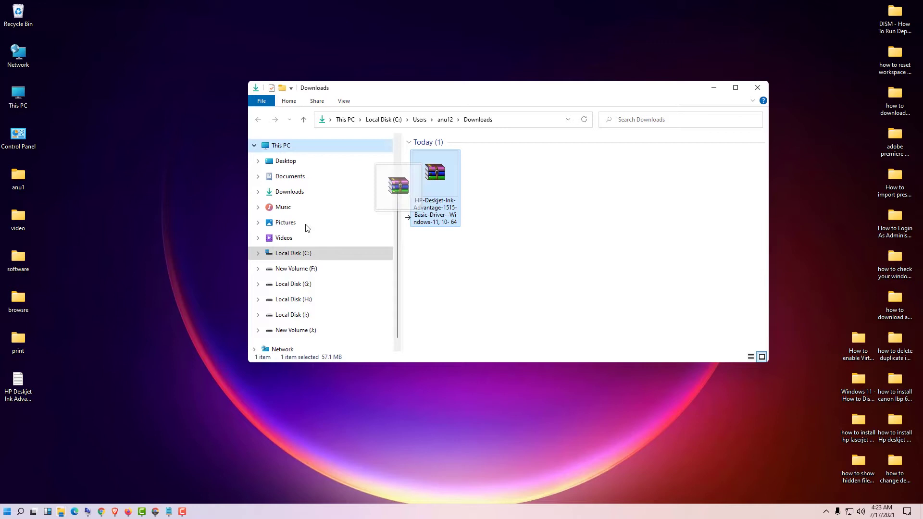
left_click(750, 95)
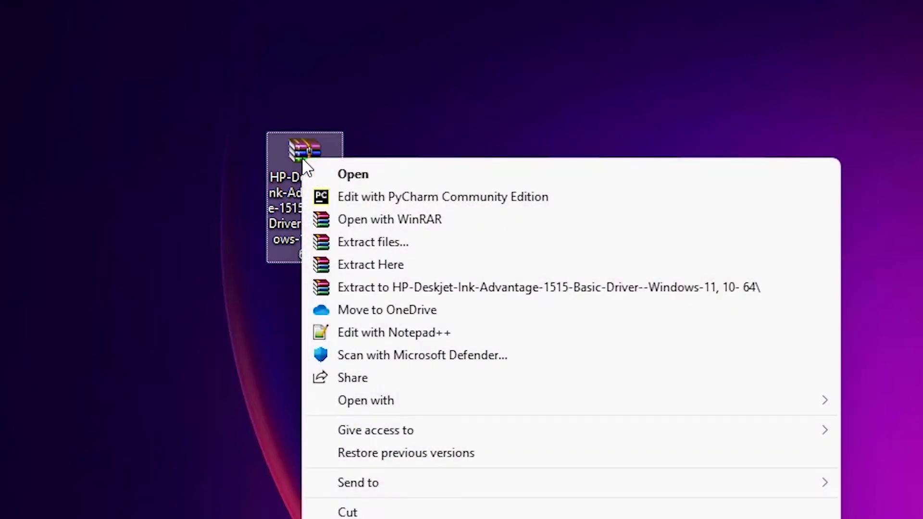
Extract the driver .rar into an HP-Deskjet desktop folder and browse its driver files
left_click(380, 245)
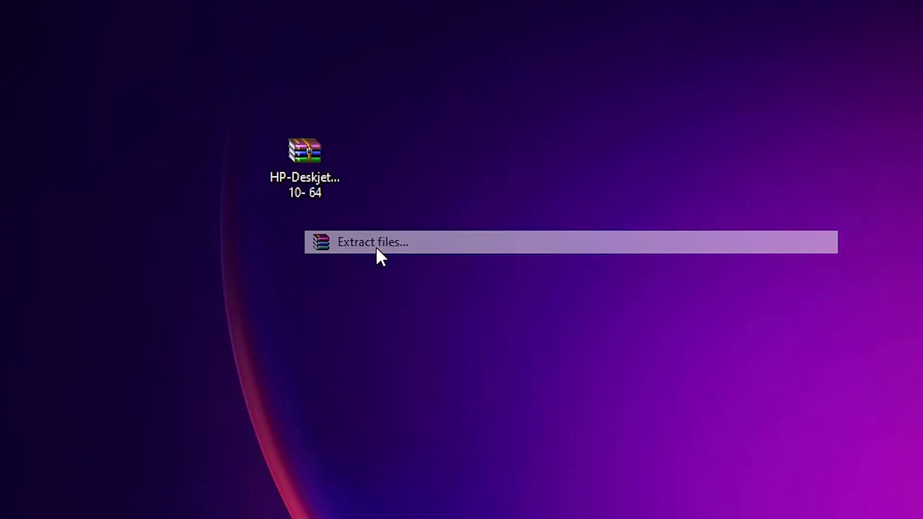
left_click(535, 489)
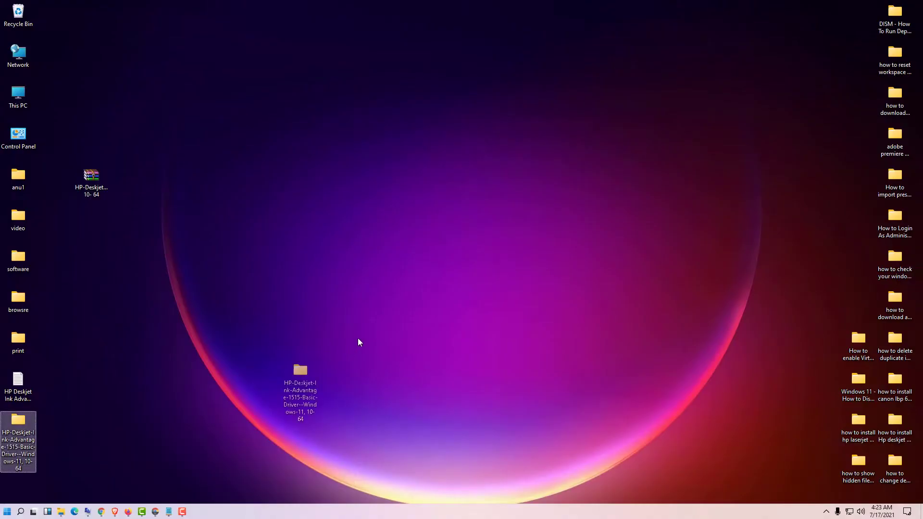
left_click_drag(18, 426, 348, 267)
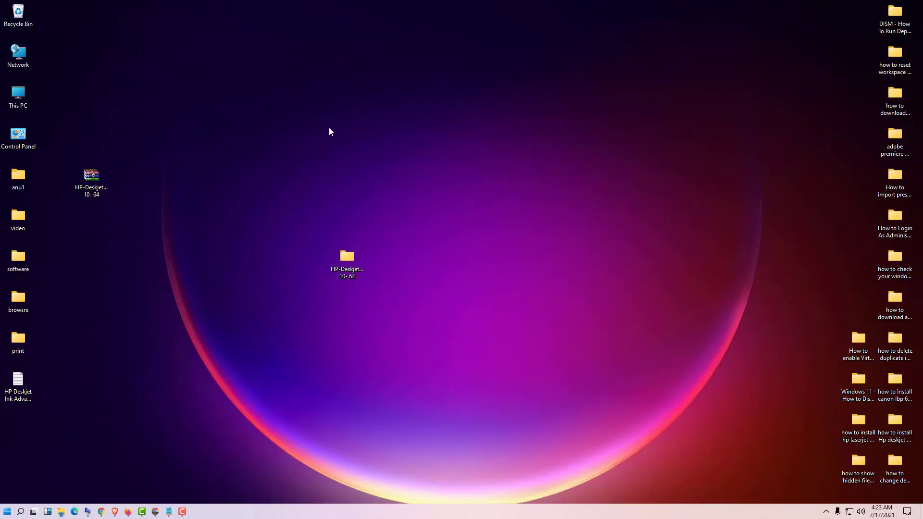
double_click(347, 267)
double_click(465, 155)
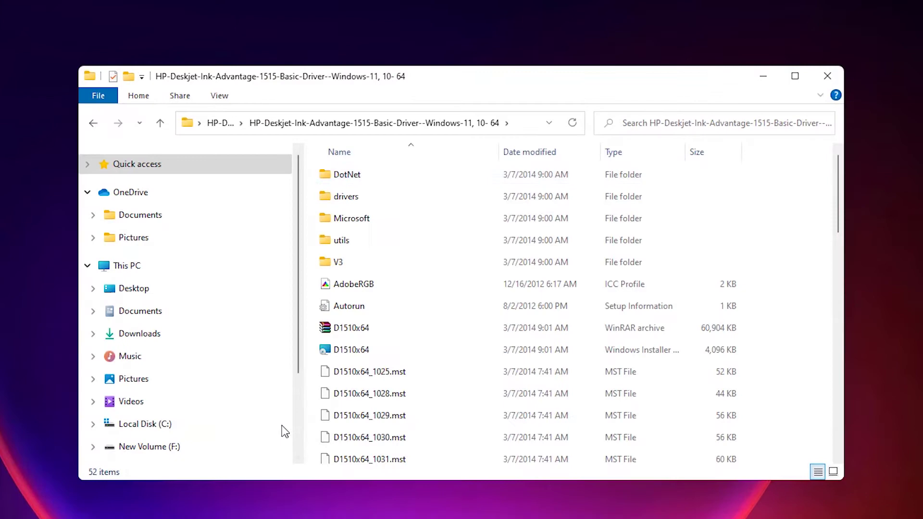
scroll(375, 419, "down", 5)
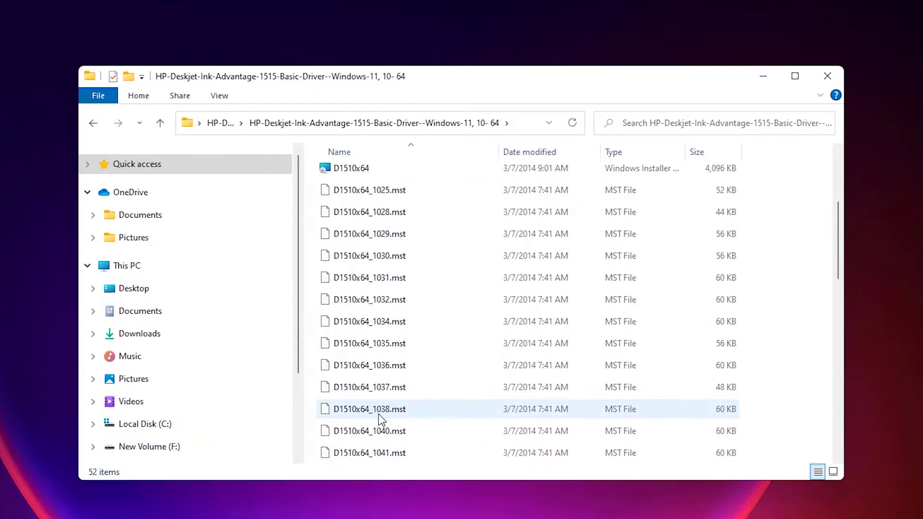
left_click(827, 76)
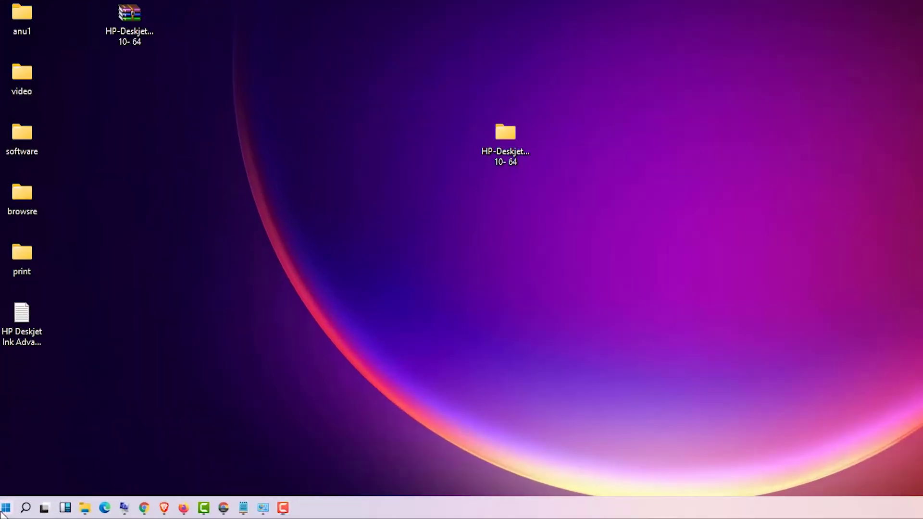
Open Control Panel from Start search and go to Devices and Printers
key("super")
type("cont")
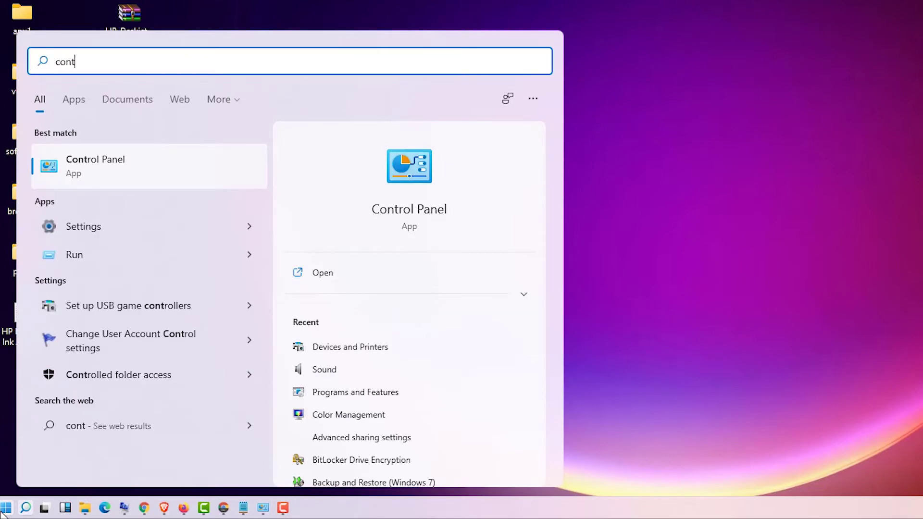
left_click(90, 160)
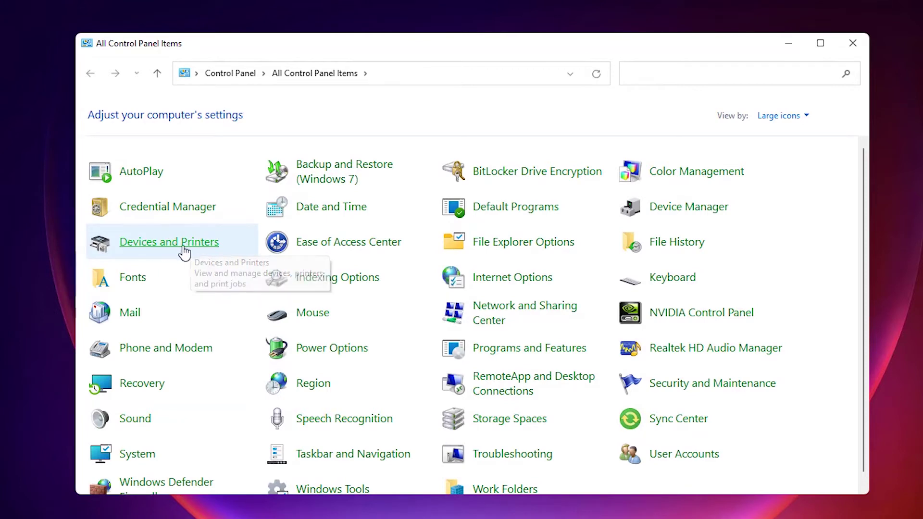
left_click(161, 245)
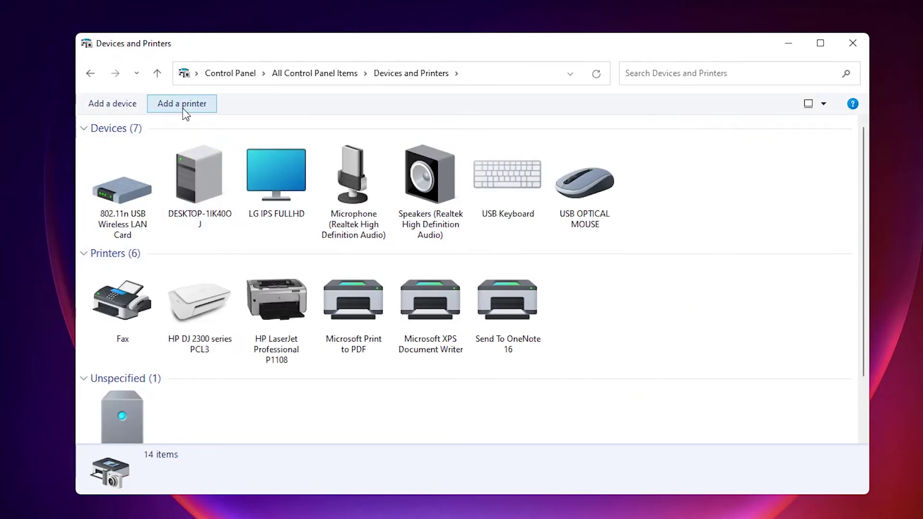
Add an unlisted local printer with manual settings on the USB001 virtual port
left_click(109, 104)
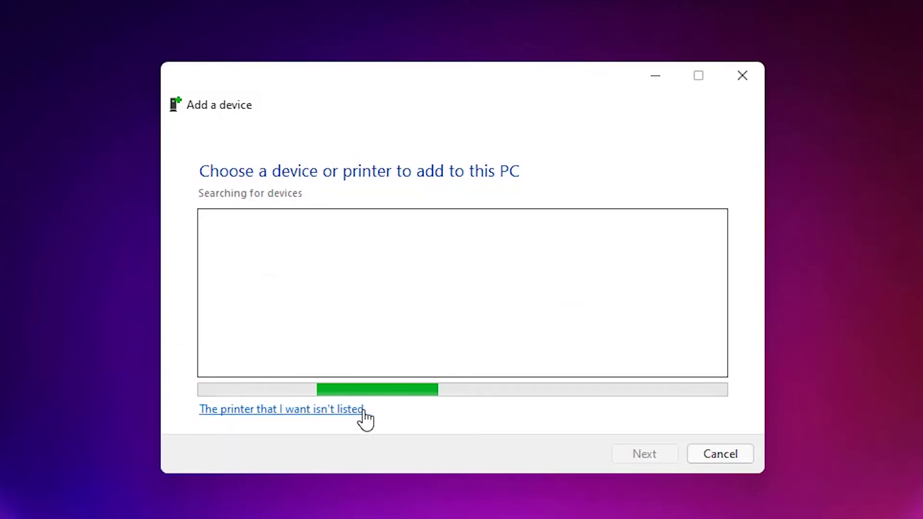
left_click(347, 410)
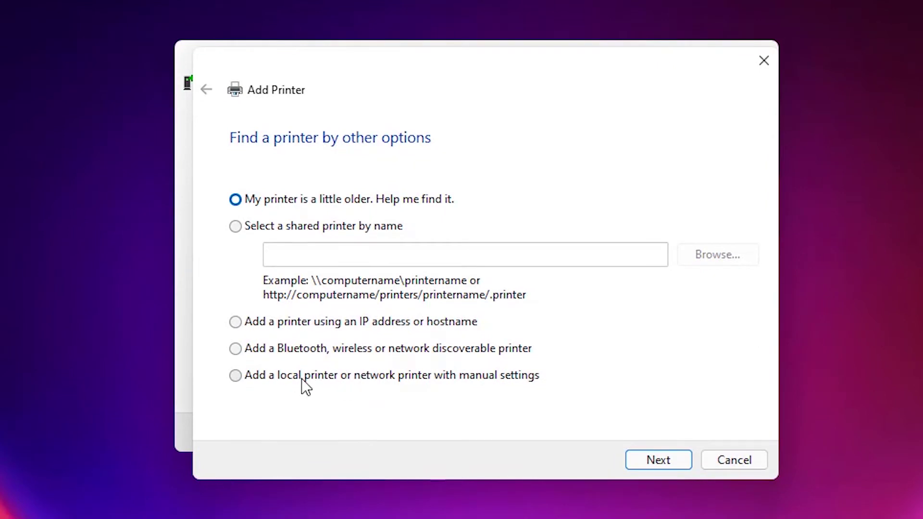
left_click(260, 382)
left_click(657, 460)
left_click(470, 217)
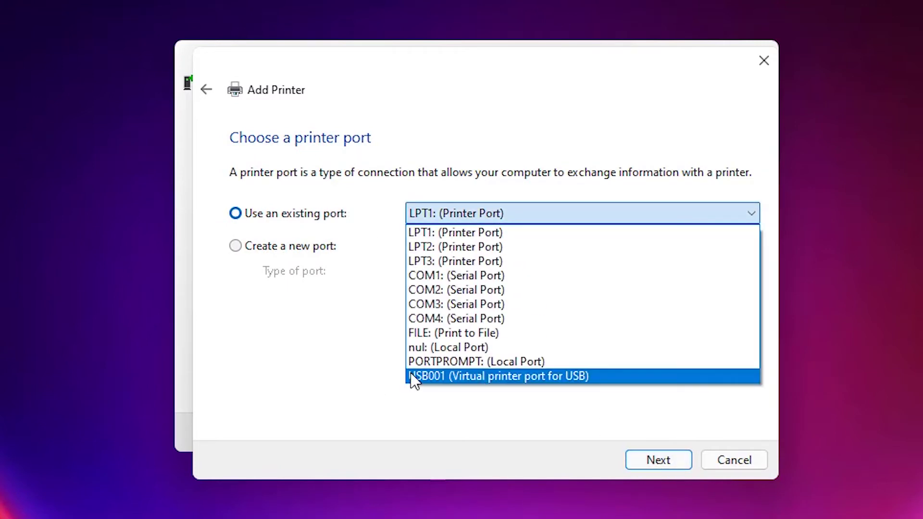
left_click(435, 378)
Point Have Disk at HPWia_DJ1510.inf inside the desktop HP-Deskjet driver folder
left_click(684, 459)
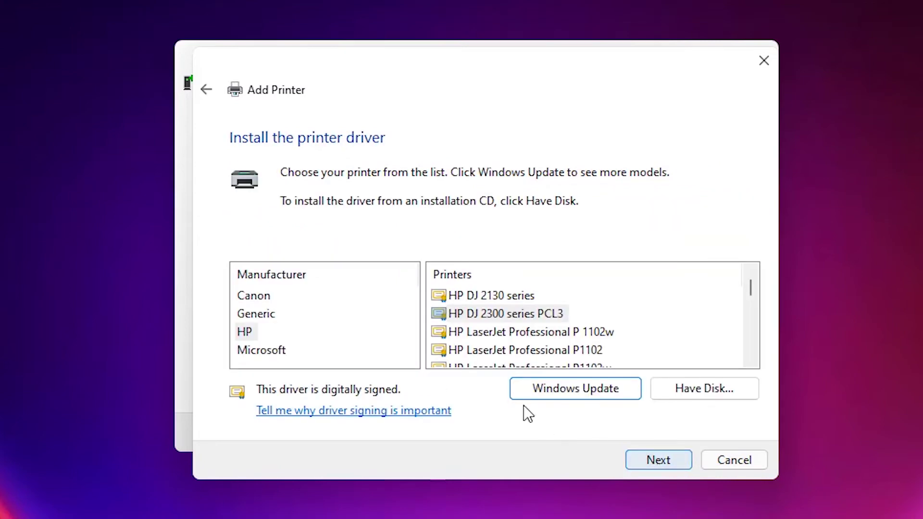
left_click(694, 393)
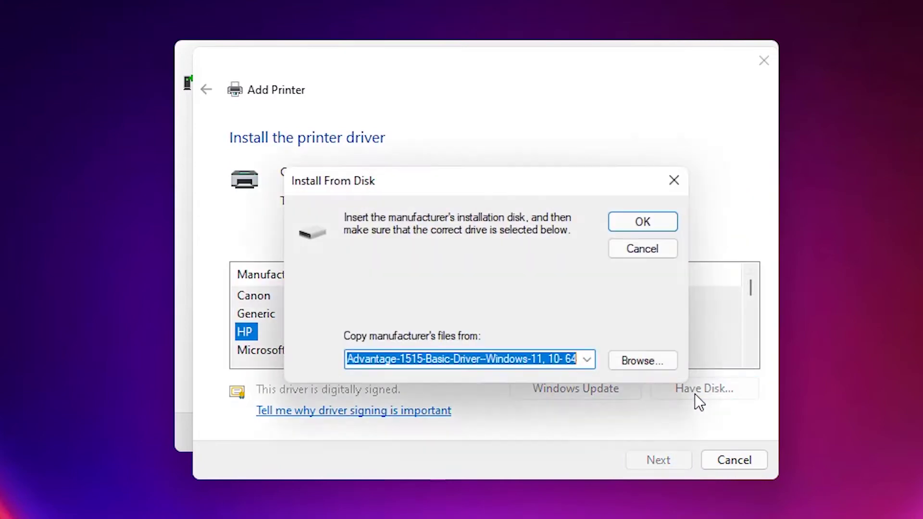
left_click(634, 362)
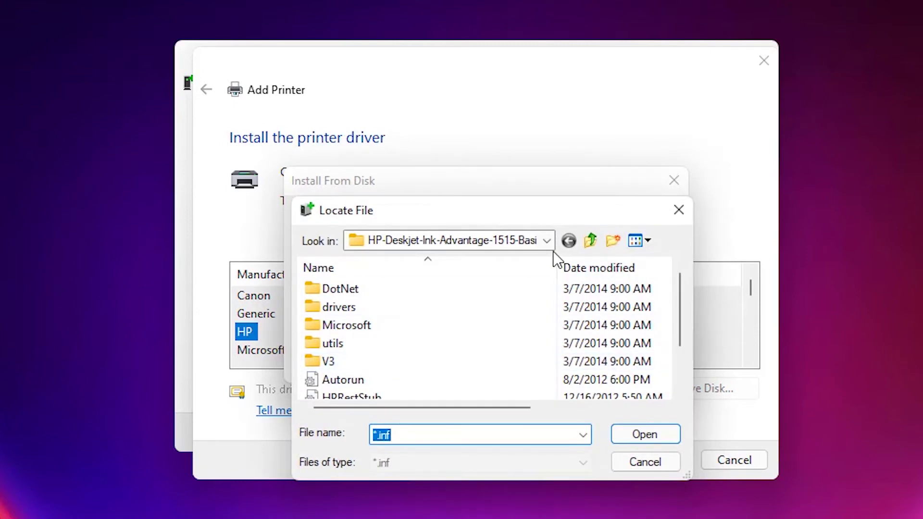
left_click(546, 241)
scroll(505, 361, "up", 5)
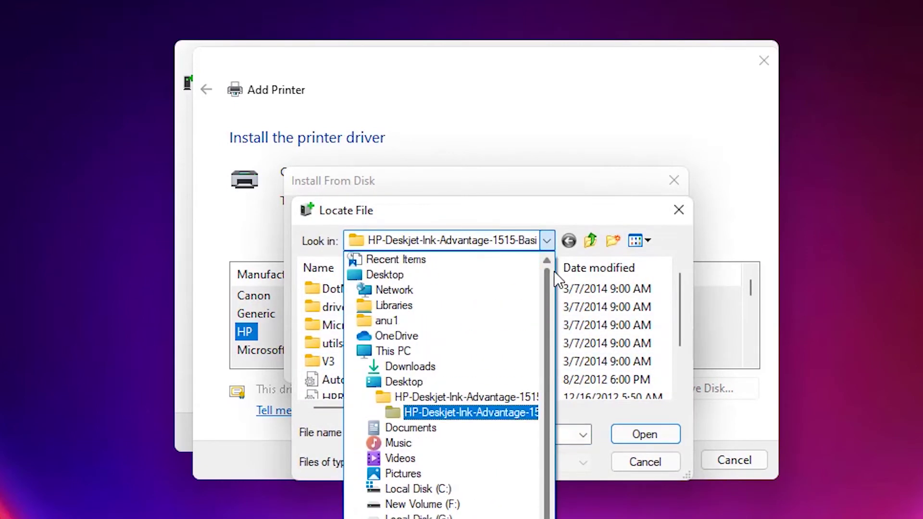
left_click(402, 381)
left_click(465, 332)
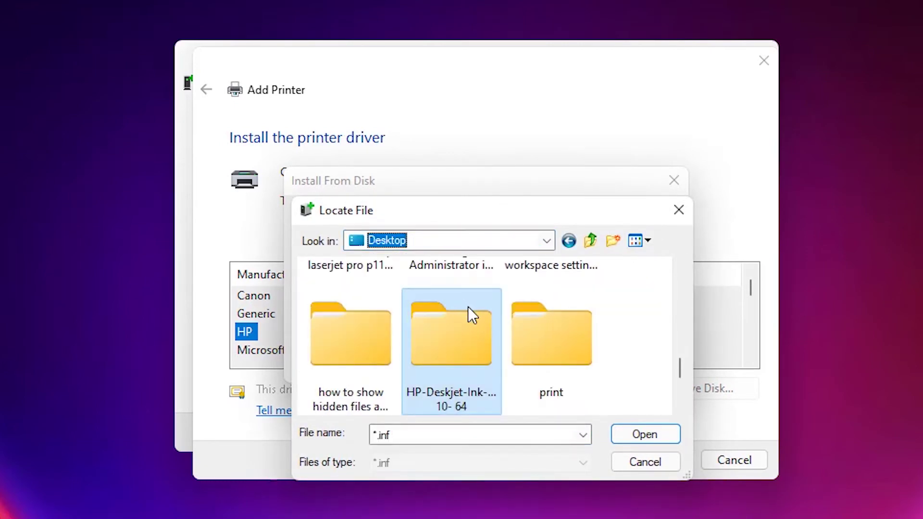
double_click(469, 345)
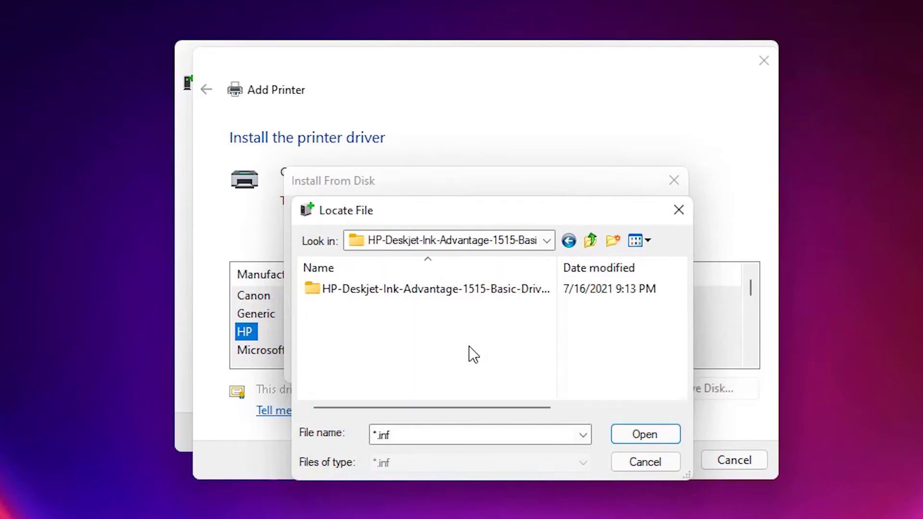
double_click(402, 291)
scroll(515, 345, "down", 3)
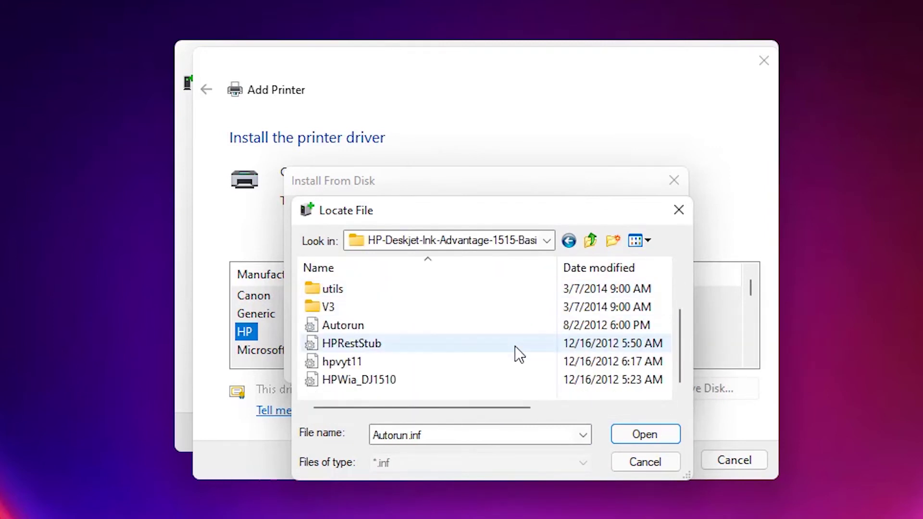
double_click(358, 379)
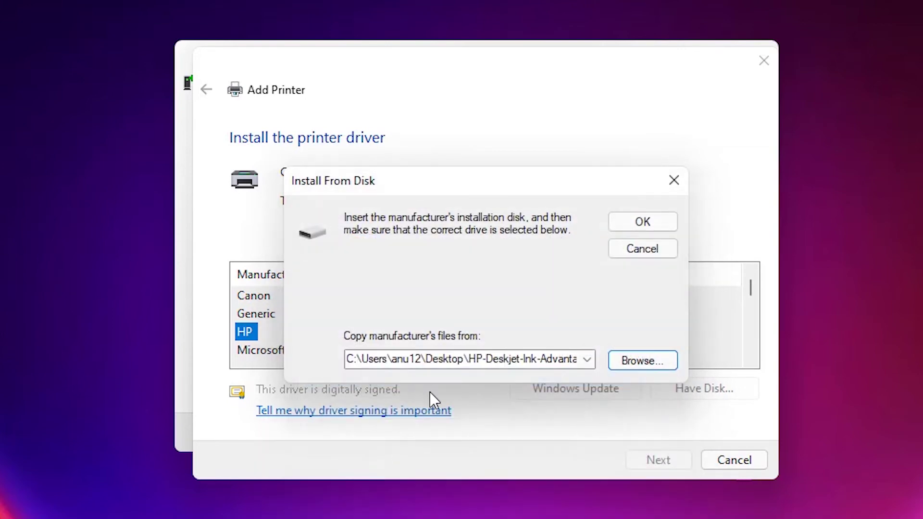
Install the HP Deskjet 1510 series driver, keeping the default printer name
left_click(633, 220)
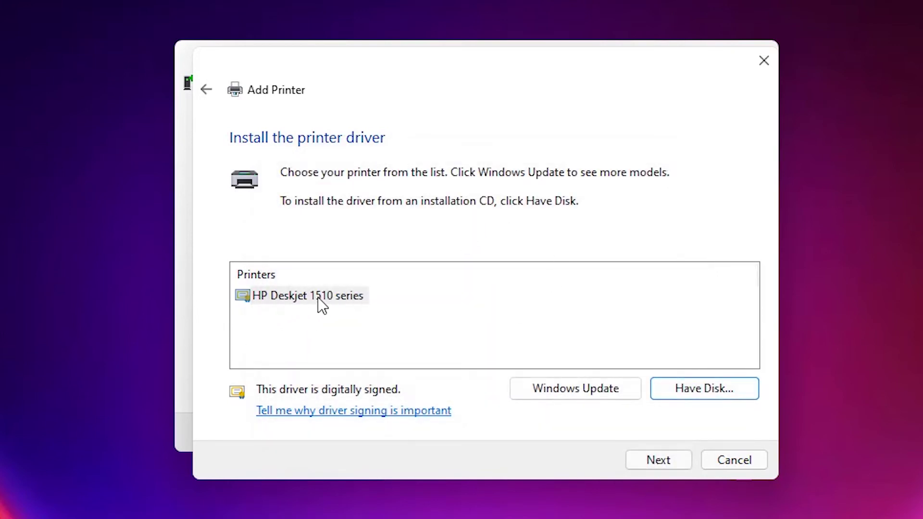
left_click(342, 300)
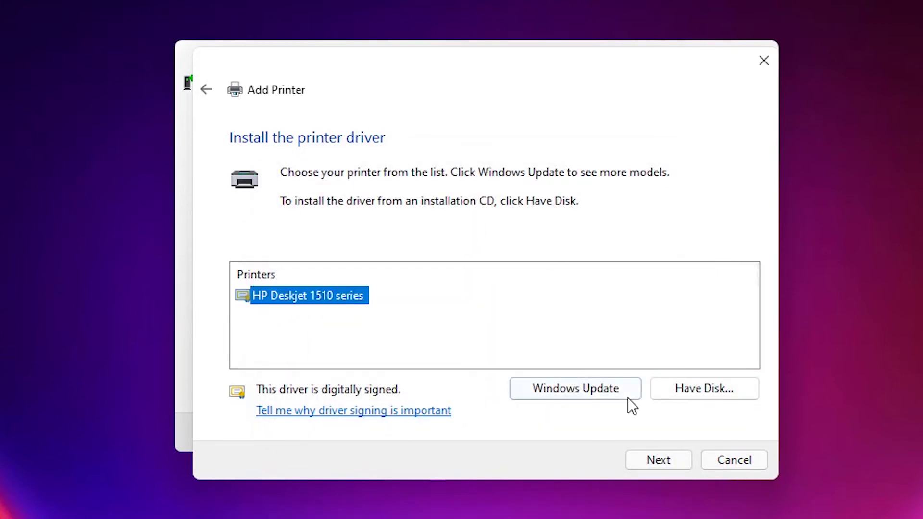
left_click(659, 460)
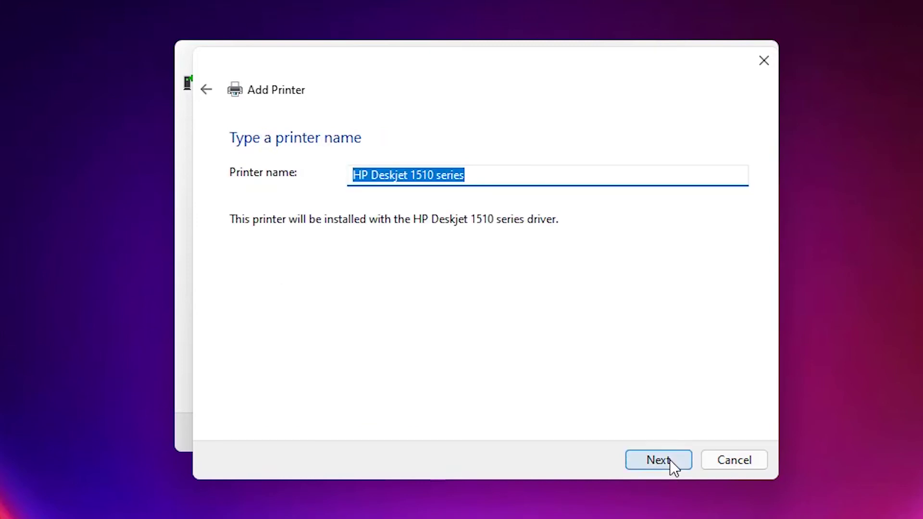
left_click(671, 460)
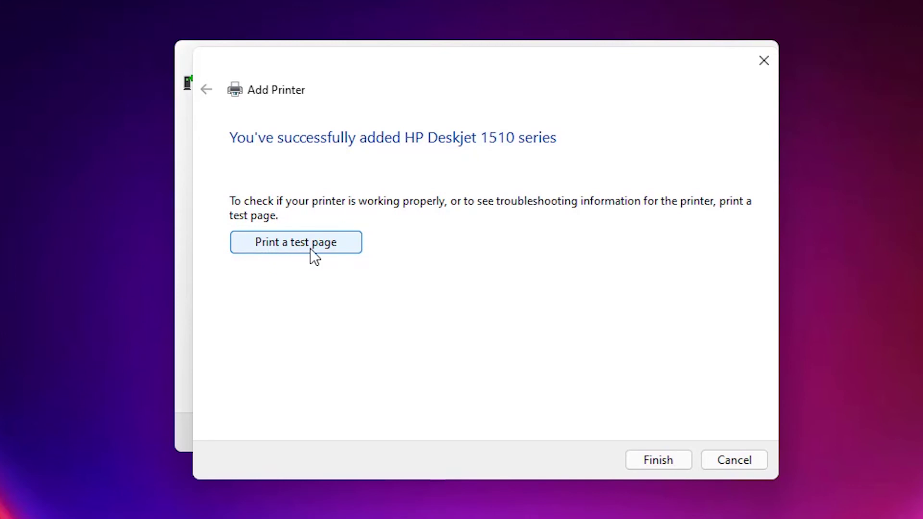
Finish the wizard and restore Devices and Printers showing HP Deskjet 1510 series
left_click(659, 460)
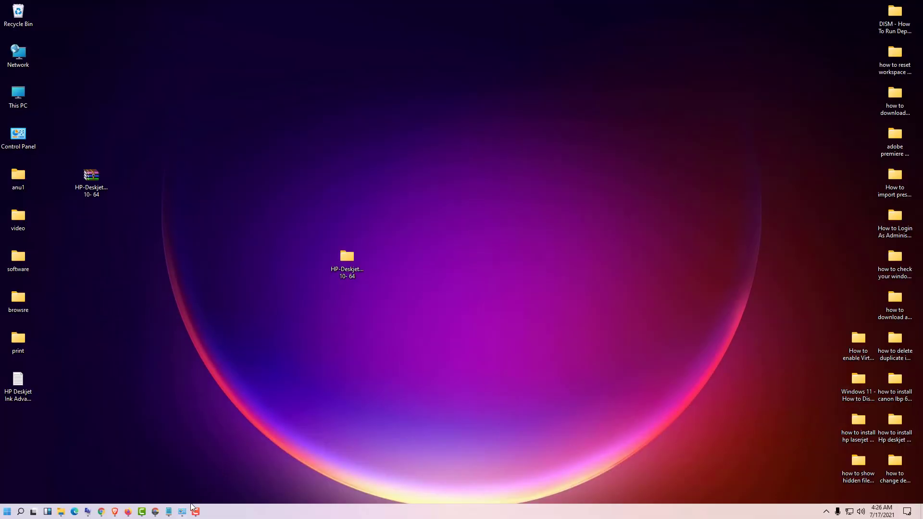
left_click(193, 512)
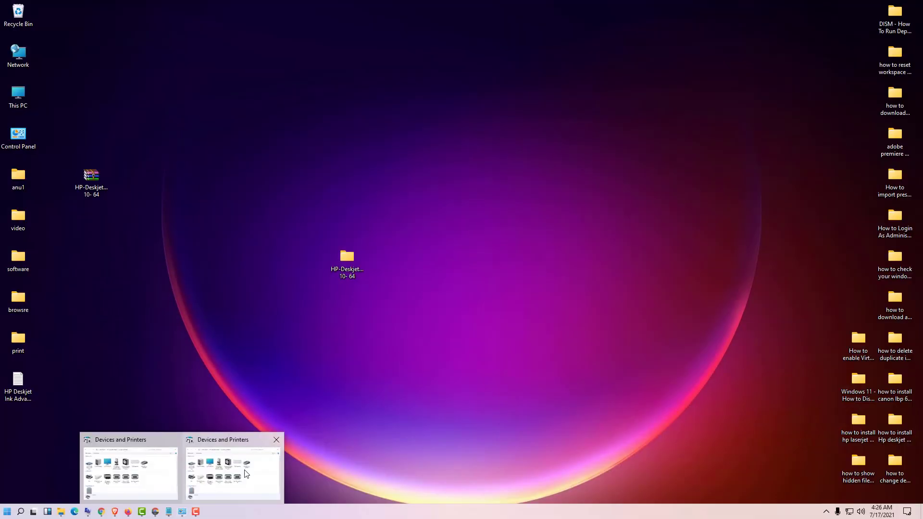
left_click(166, 469)
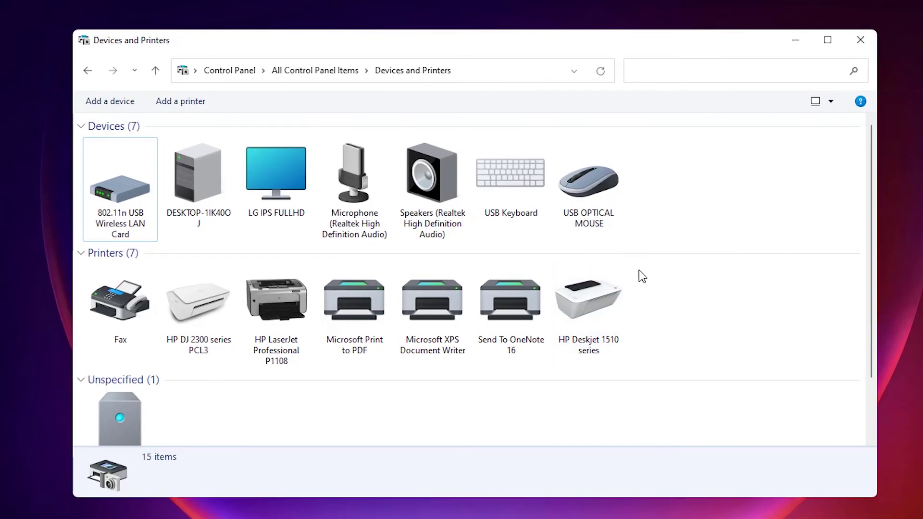